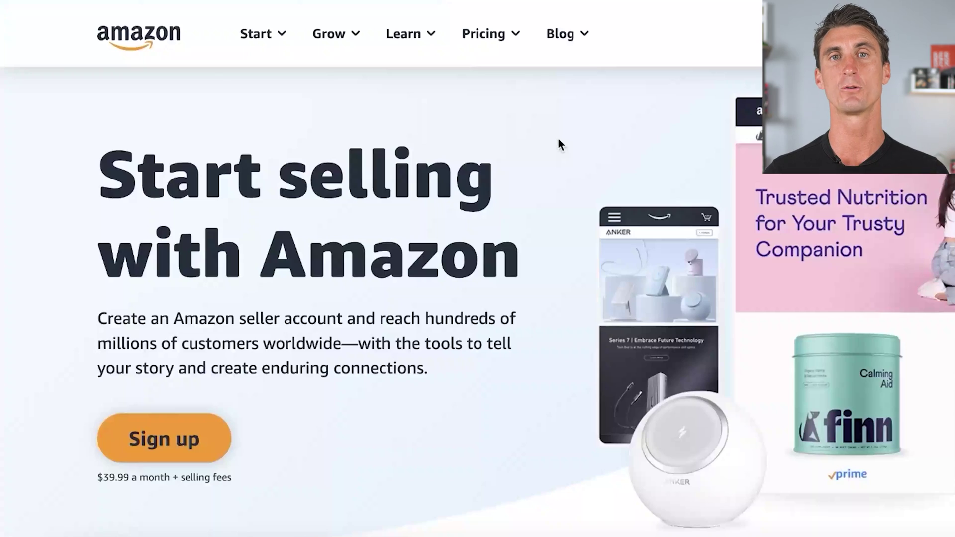
scroll(456, 357, down, 20)
scroll(457, 346, down, 9)
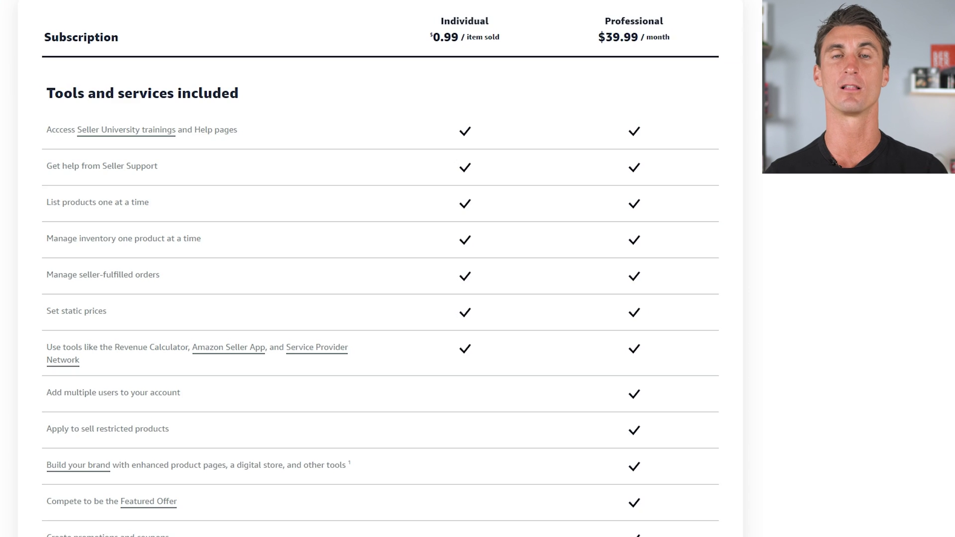
scroll(380, 268, down, 2)
Step: Scroll down through the Individual versus Professional selling plan comparison table
scroll(380, 293, down, 5)
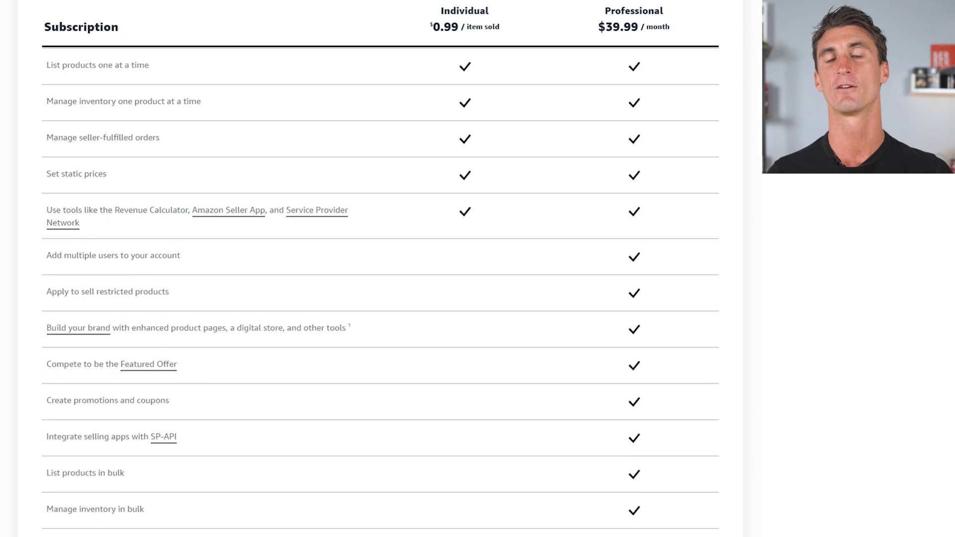
scroll(380, 293, down, 5)
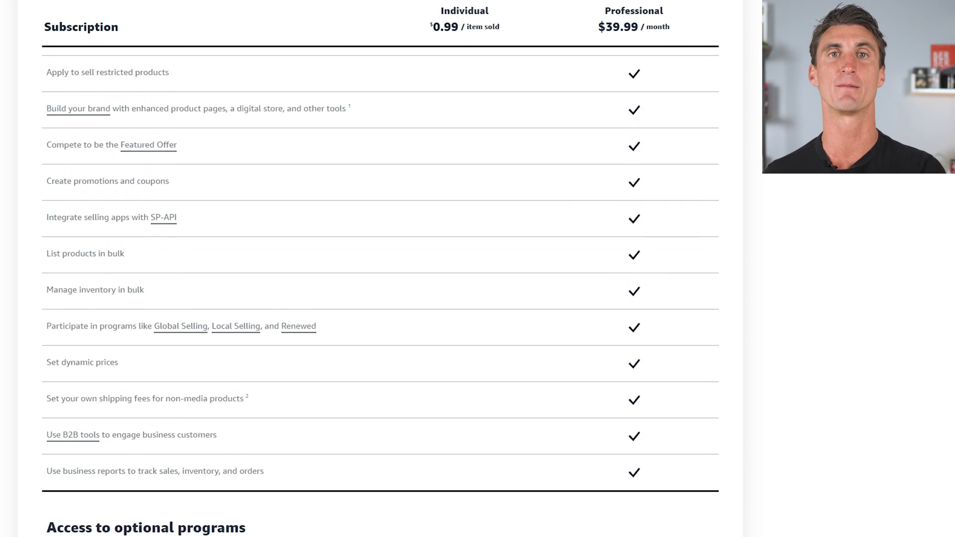
scroll(380, 292, down, 1)
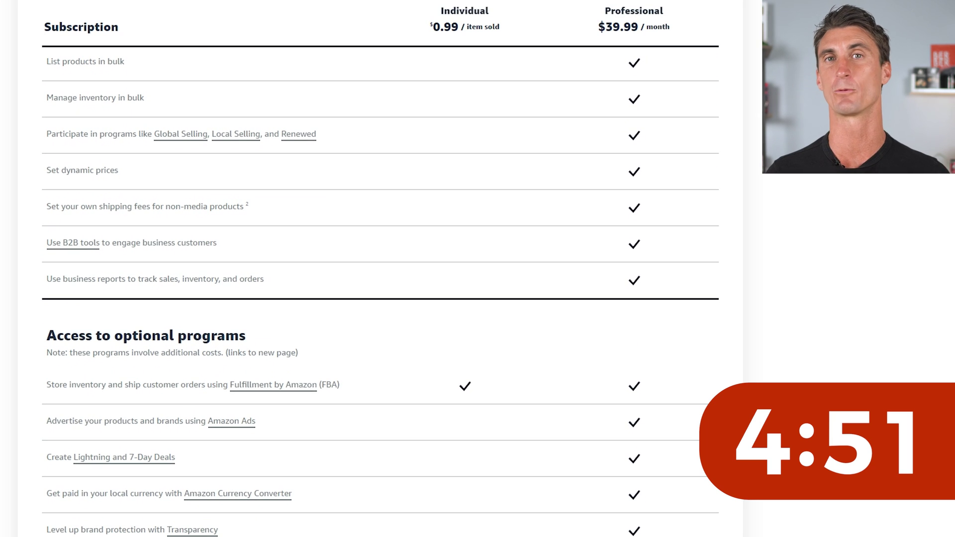
scroll(381, 292, down, 1)
scroll(381, 292, down, 1)
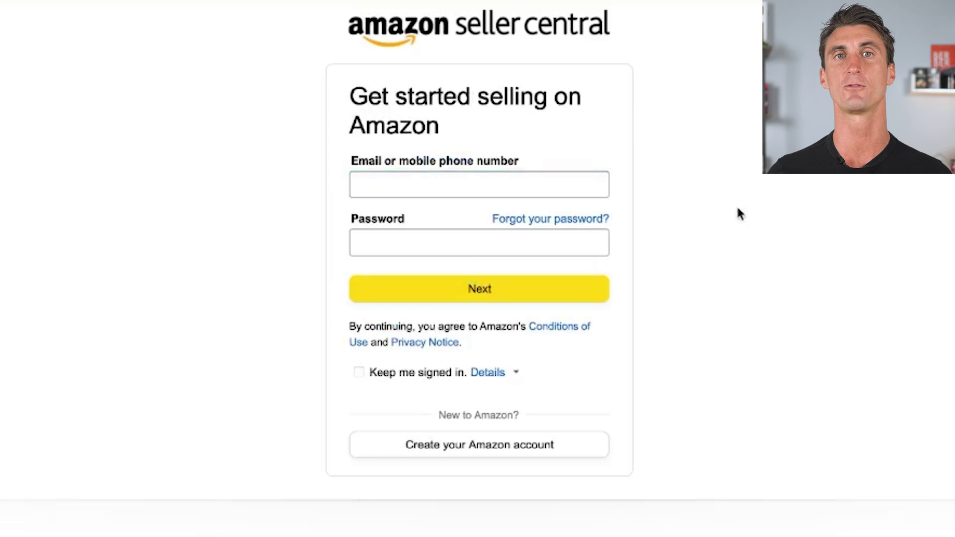
Step: Start a new Amazon account and choose United States as the business location
click(494, 450)
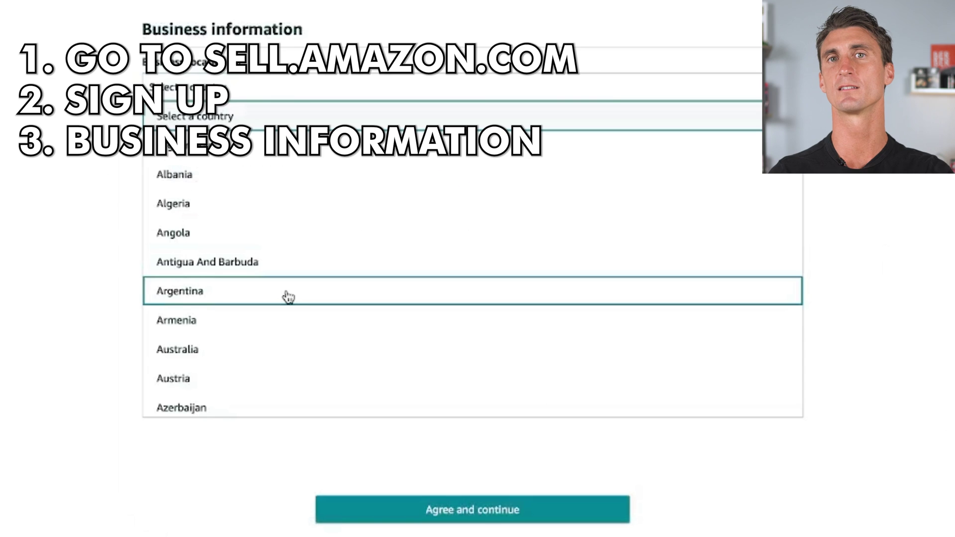
text(united)
click(291, 384)
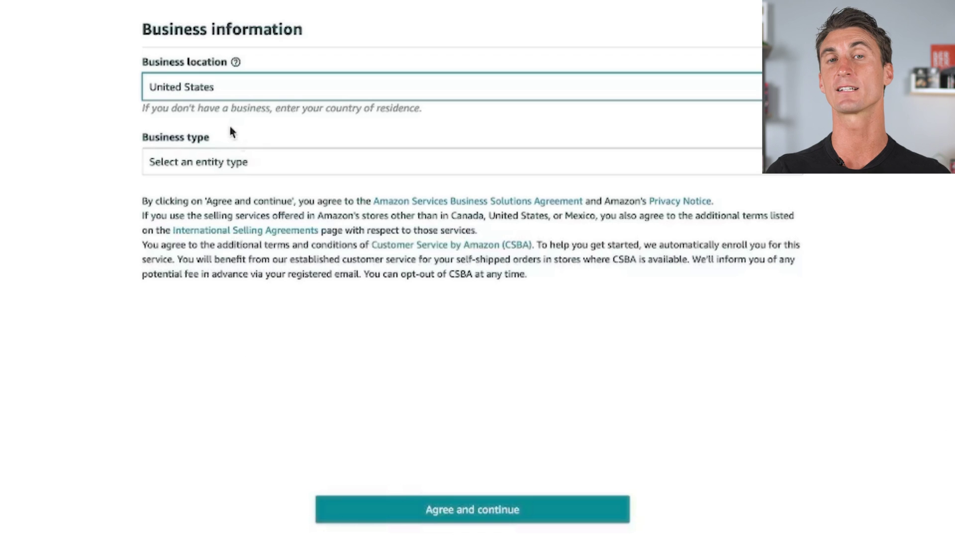
Step: Set business type to Privately-owned business, name it Passion Product LLC, and tick the confirmation
click(234, 164)
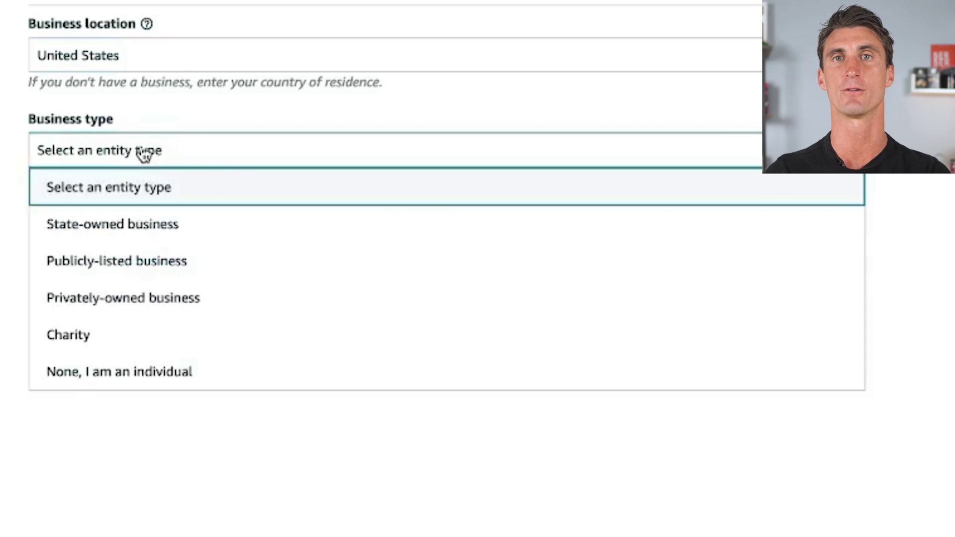
click(258, 301)
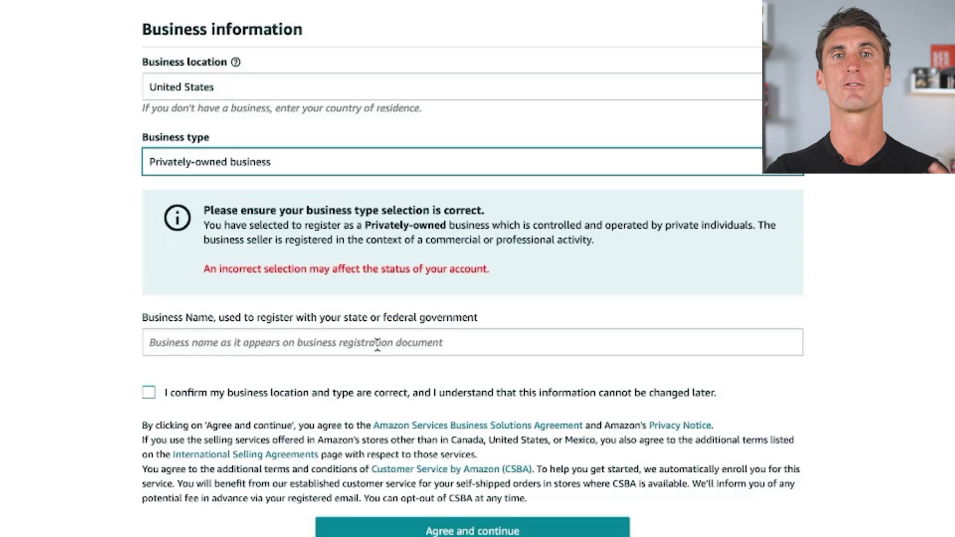
click(377, 343)
text(Pa)
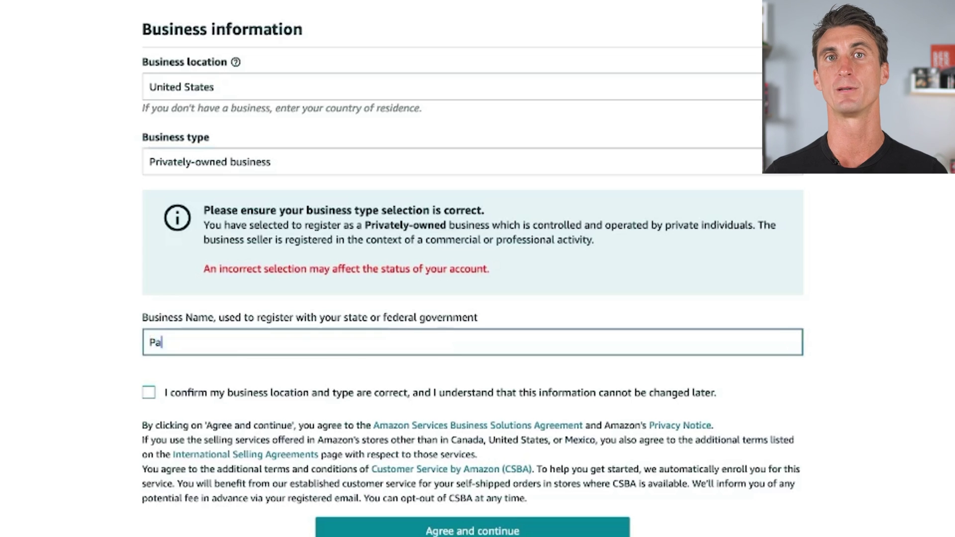
text(ssion Product LLC)
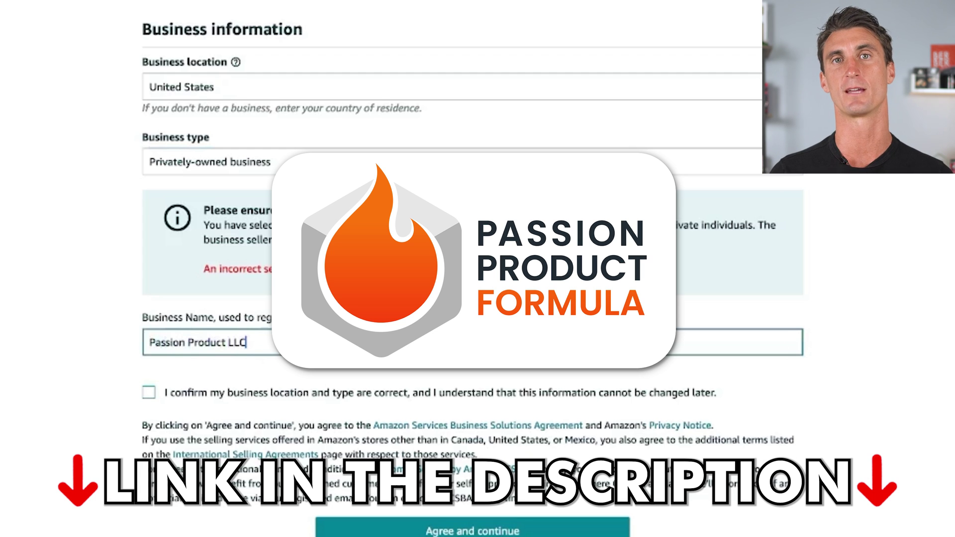
click(148, 391)
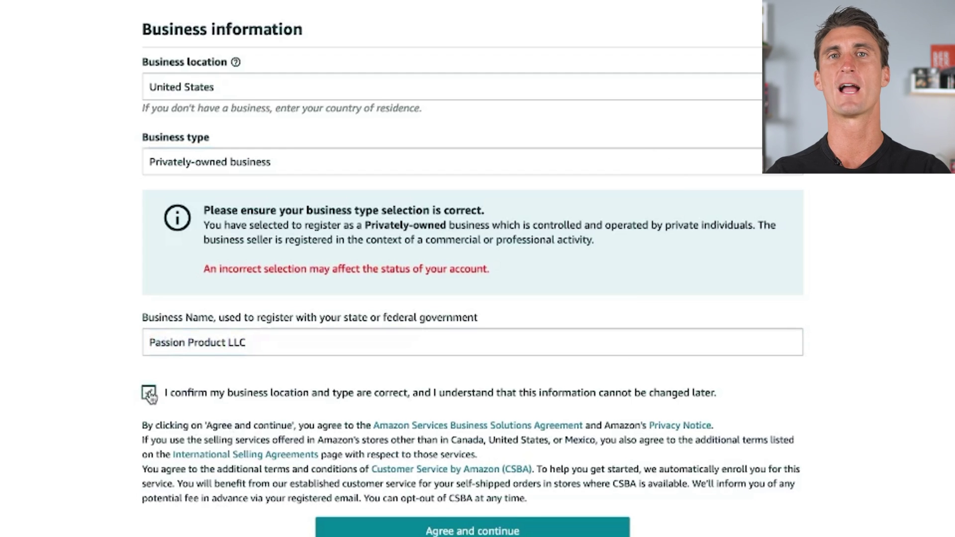
Step: Agree and continue, enter the EIN looked up on the IRS site, and type the contact's first name
scroll(364, 498, down, 1)
click(406, 507)
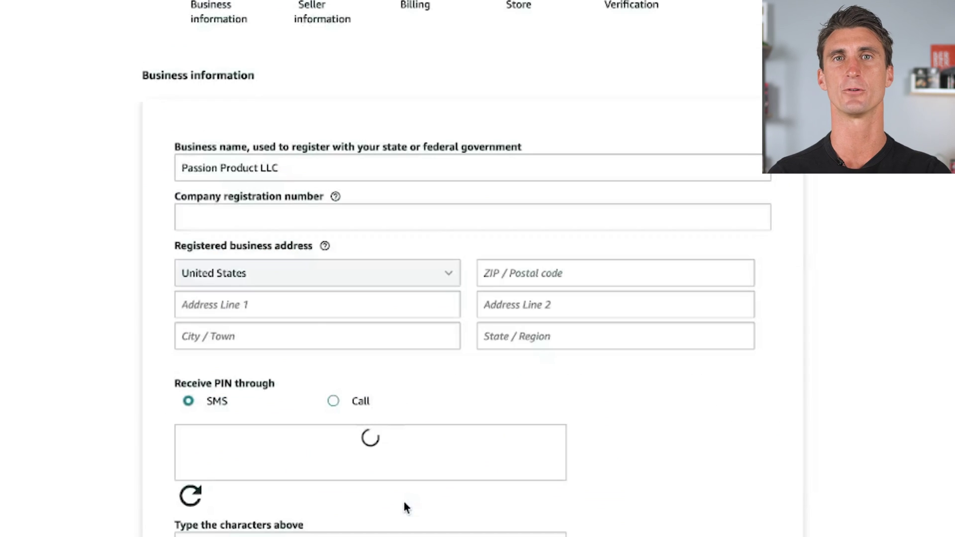
click(292, 214)
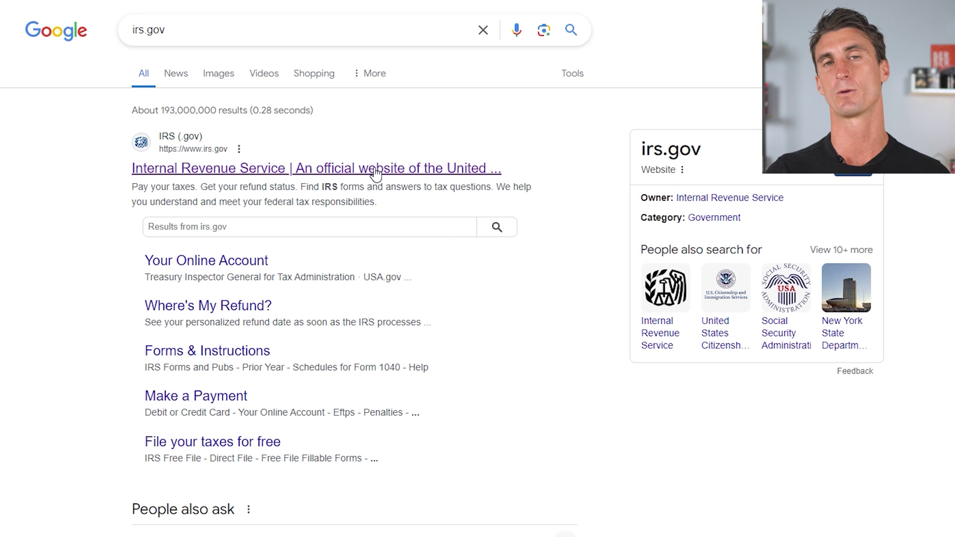
click(375, 171)
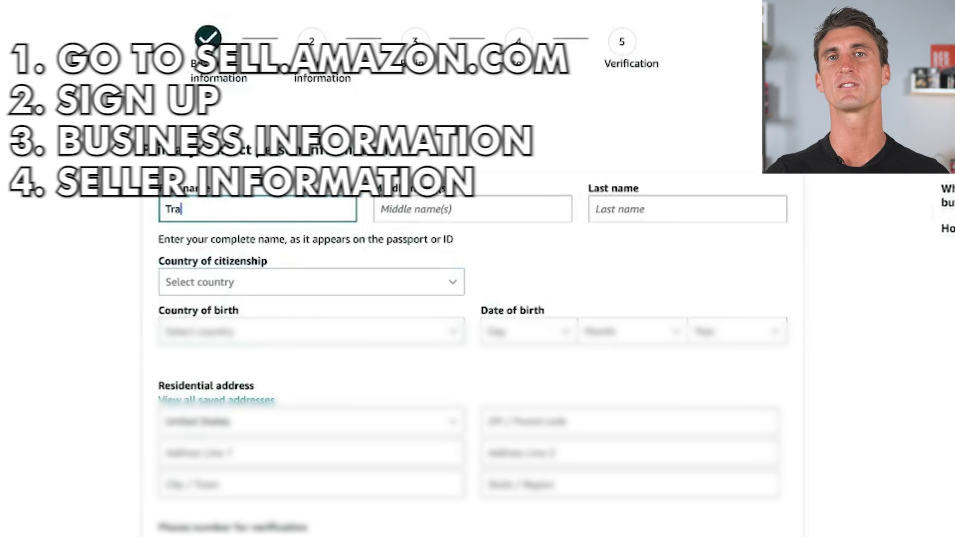
text(vis)
click(648, 207)
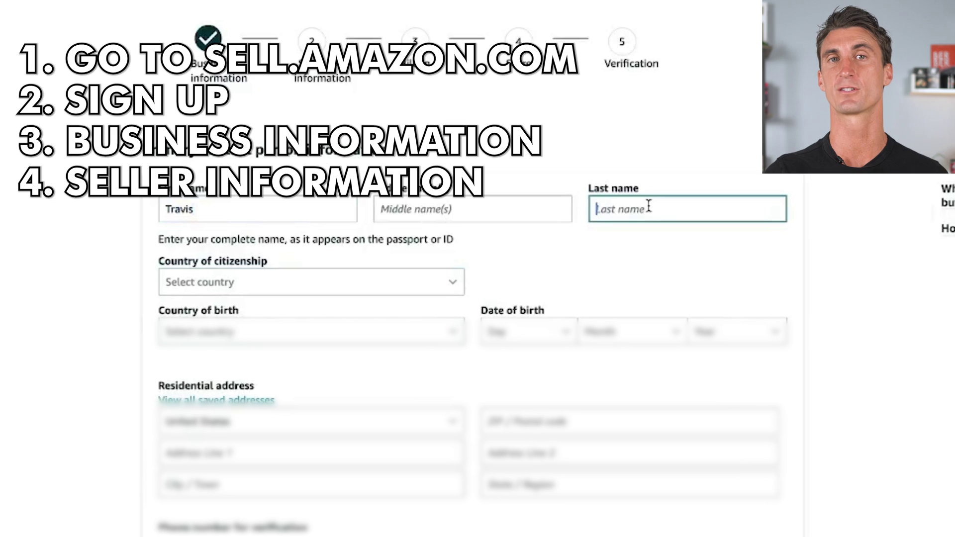
Step: Enter the contact's last name, United States citizenship, birth month and year, and Passport identity proof
text(Marziani)
click(170, 286)
scroll(247, 452, down, 5)
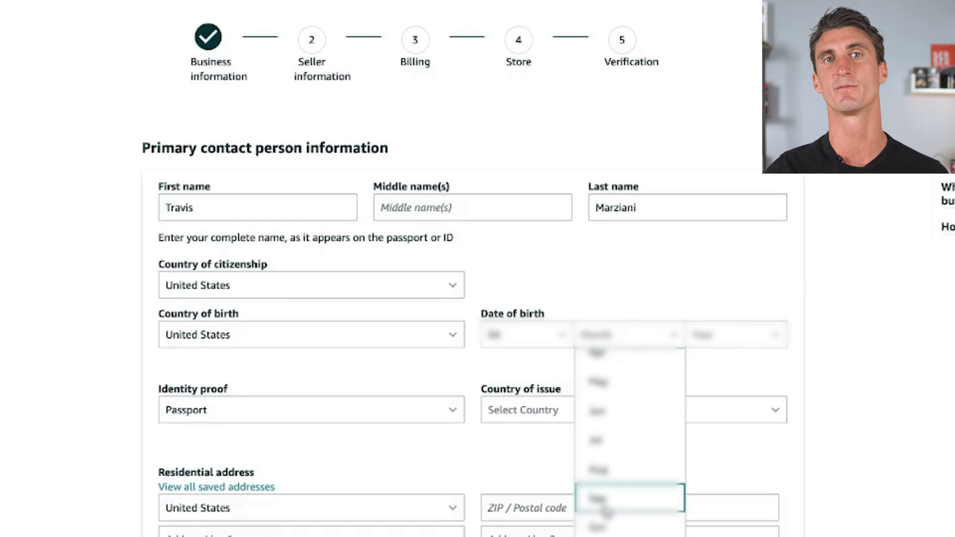
click(641, 470)
click(731, 334)
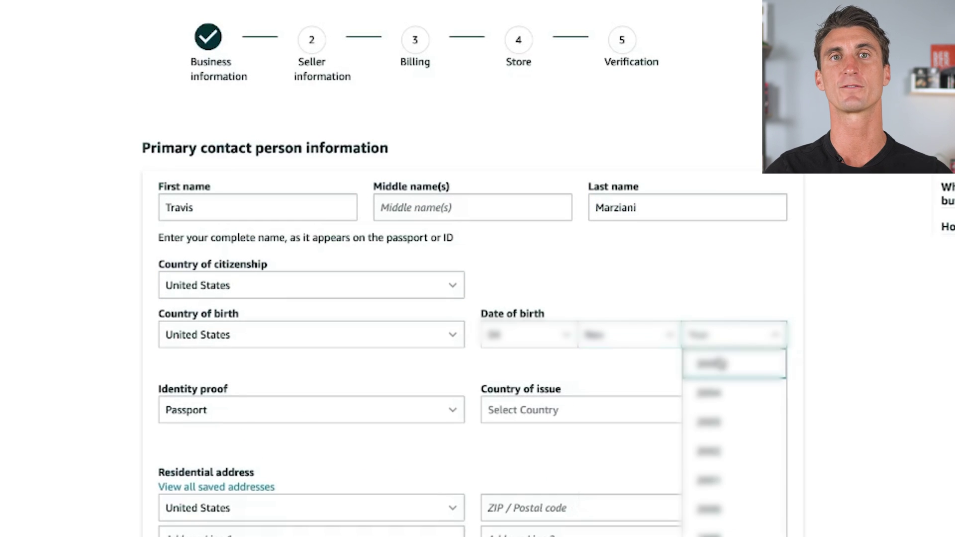
click(716, 467)
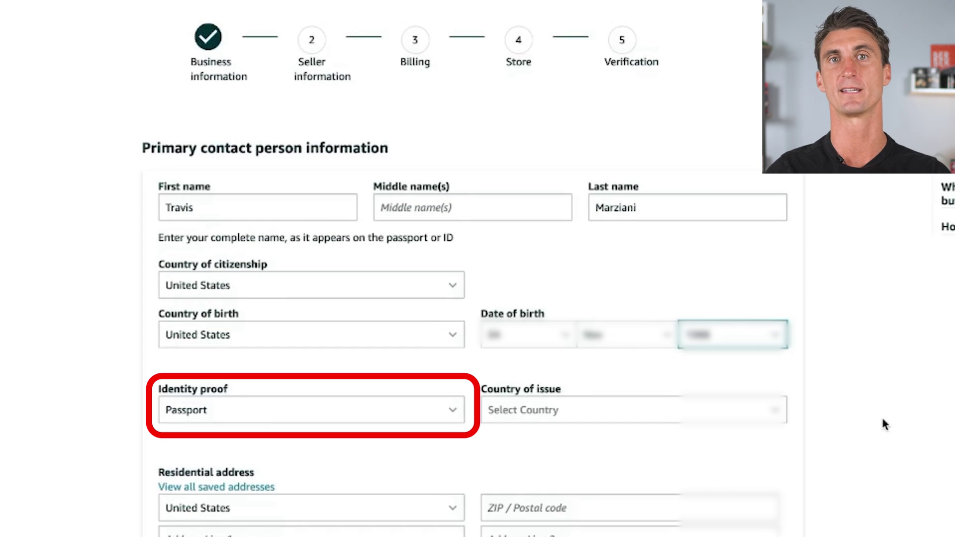
click(420, 423)
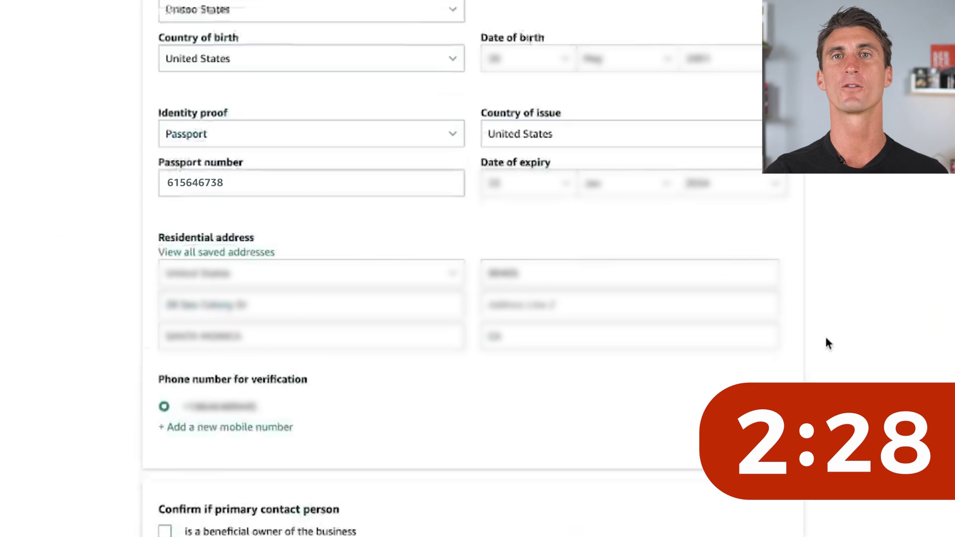
Step: Enter the business bank account number and re-enter it to confirm
scroll(825, 335, down, 7)
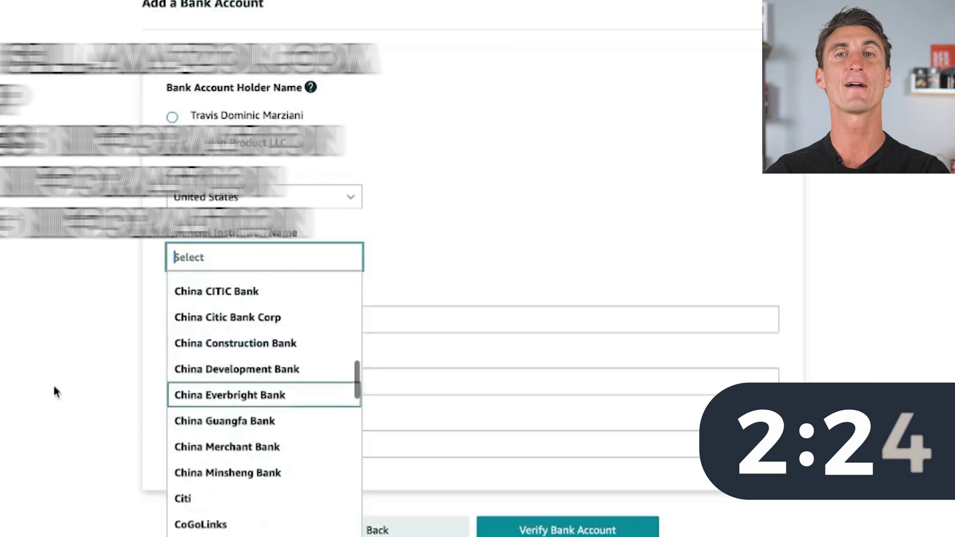
scroll(273, 455, down, 10)
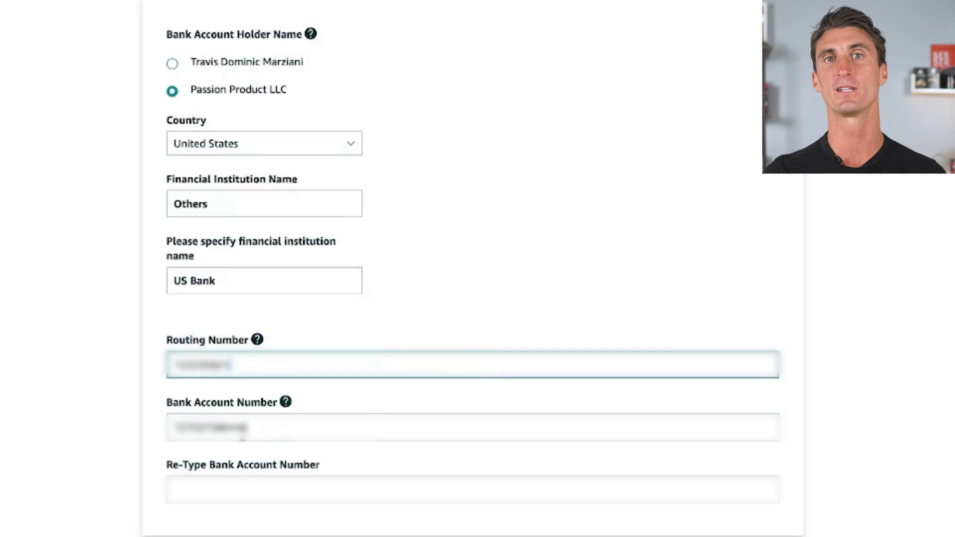
click(242, 435)
click(234, 486)
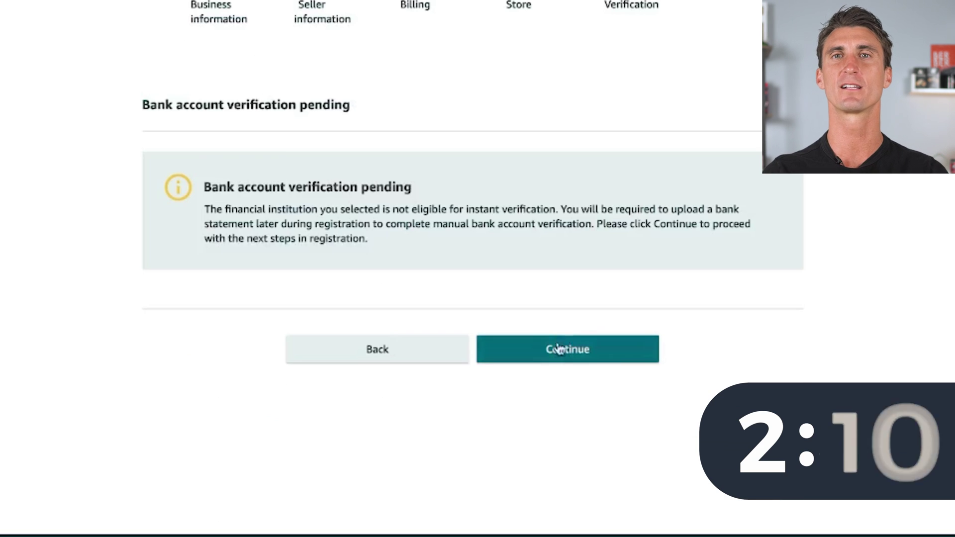
Step: Continue past the pending bank account verification notice
click(560, 347)
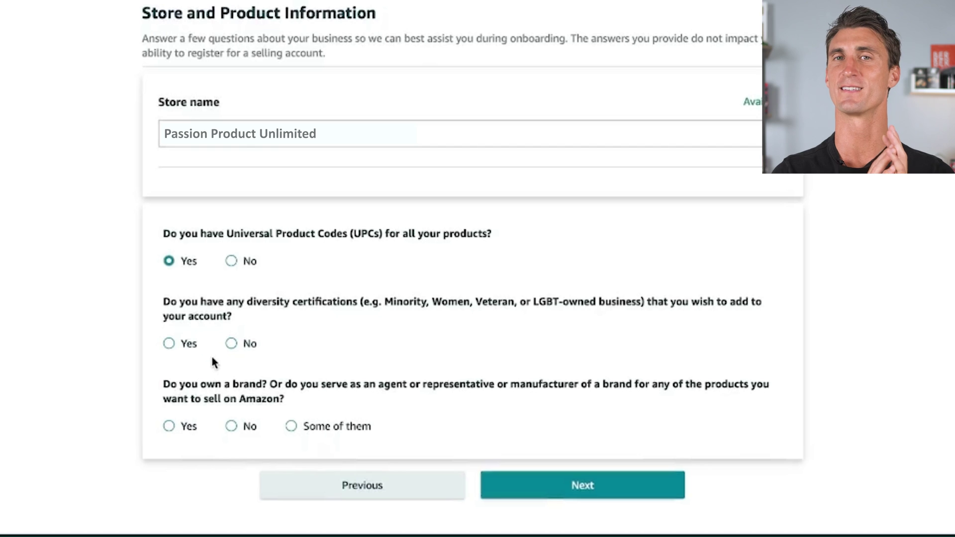
Step: Answer No to diversity certifications and Yes to owning a brand
click(231, 343)
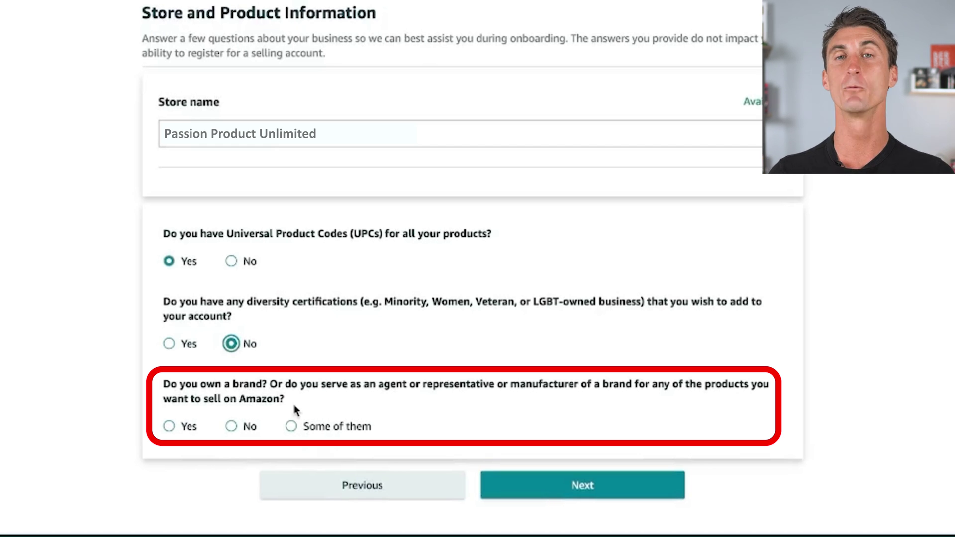
click(187, 428)
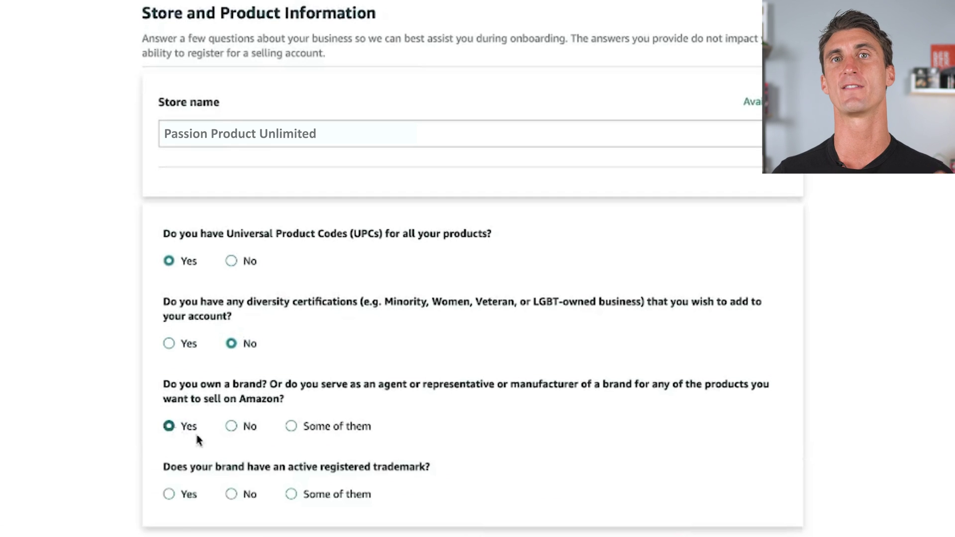